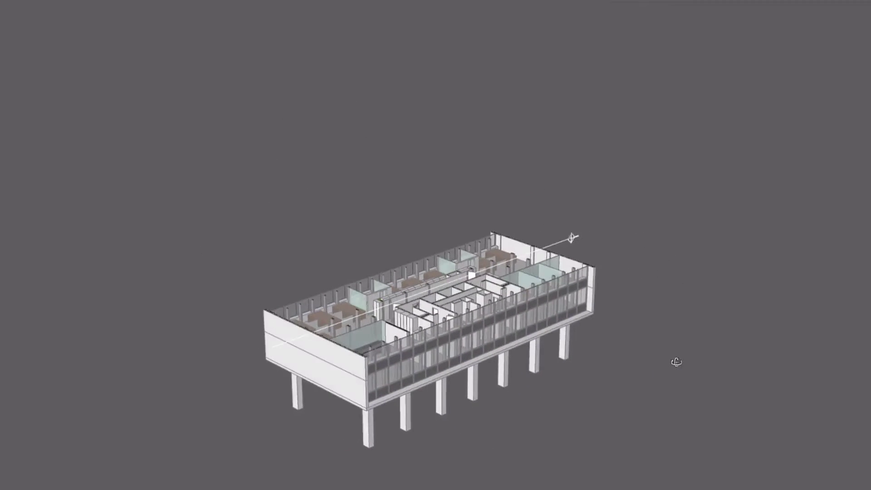
- Turn off the section cut to reveal the tower, then reposition the section plane grip
click(274, 347)
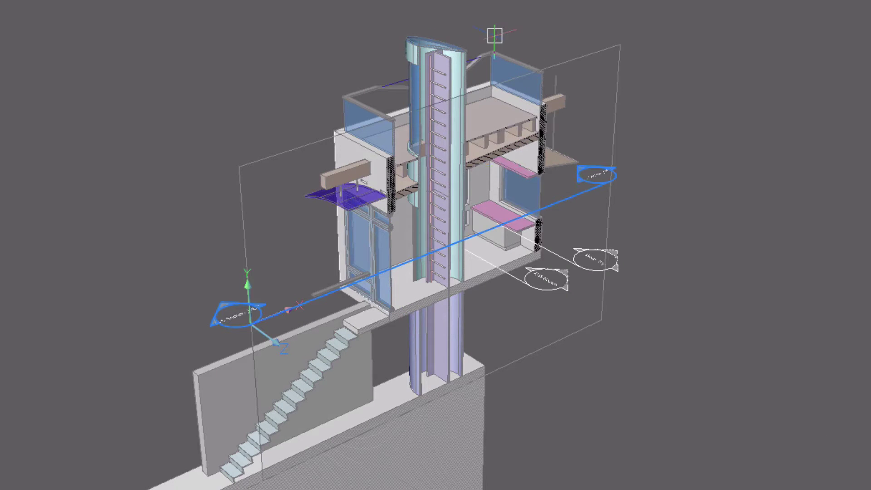
click(587, 167)
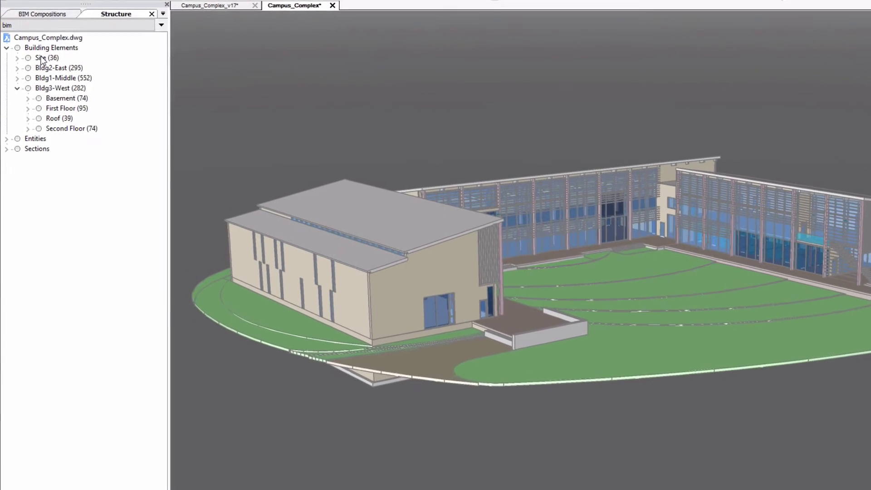
- Highlight Site, Bldg2-East, Bldg1-Middle and Bldg3-West in turn, then the west building's floors
click(39, 70)
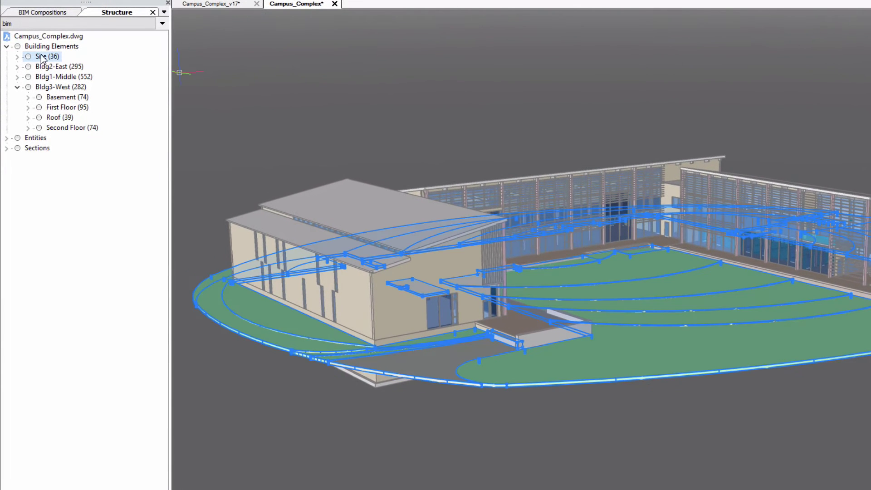
click(49, 67)
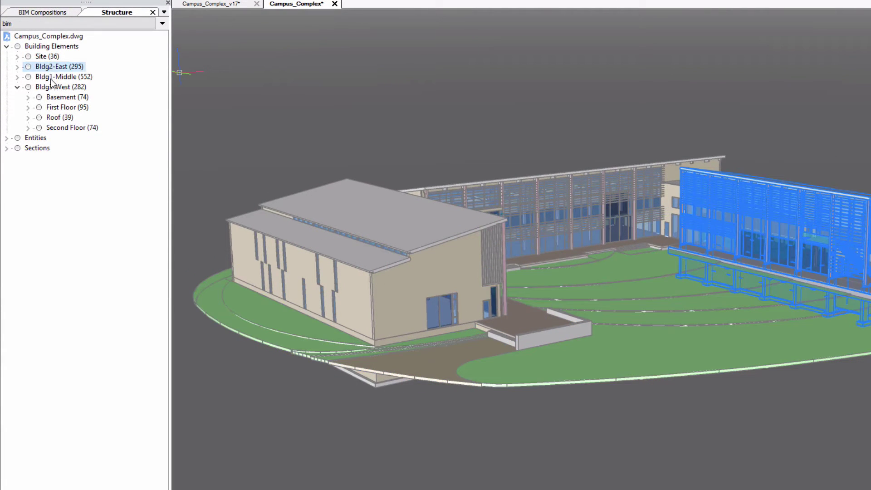
click(51, 77)
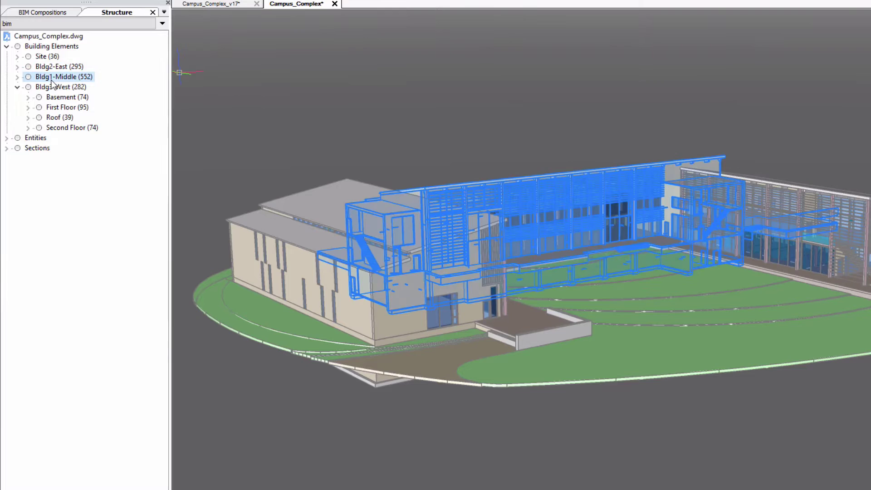
click(55, 87)
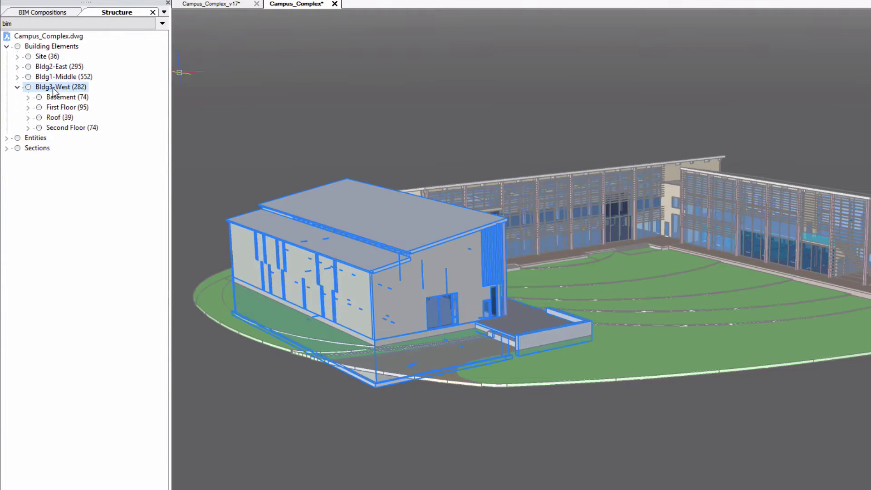
click(62, 128)
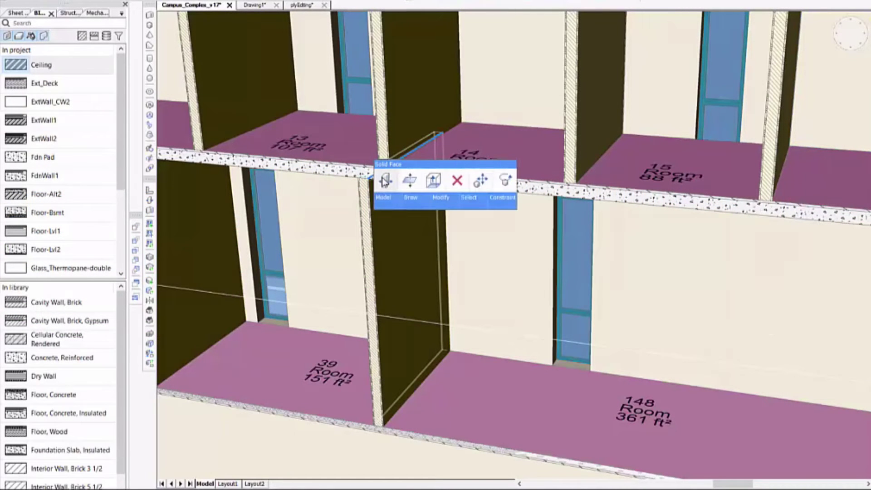
- Drag the Room 39/Room 148 partition wall face up and connect it to the slab above
click(380, 217)
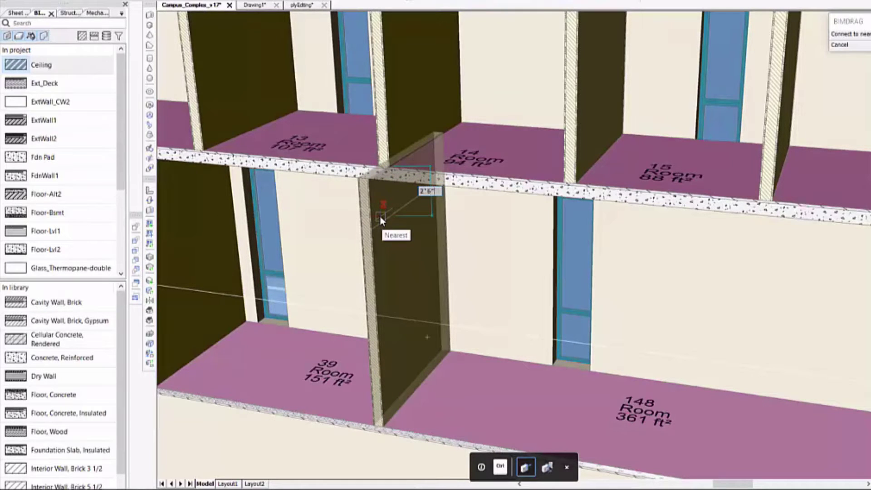
click(380, 215)
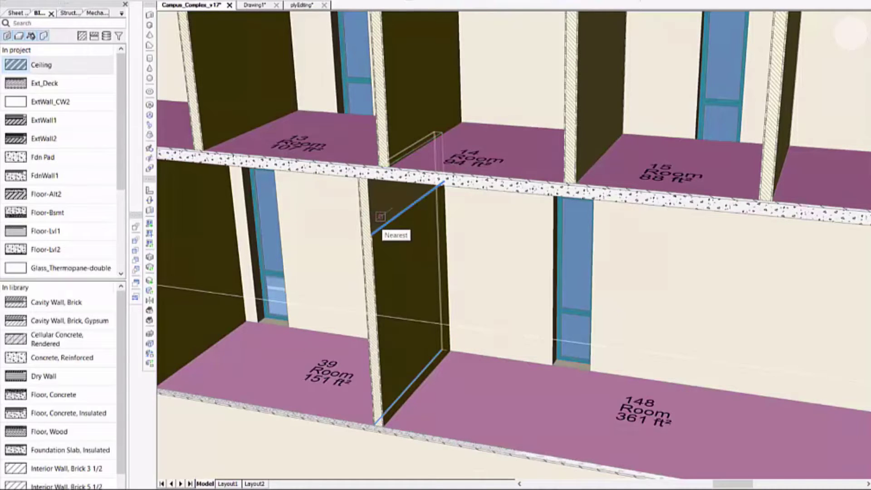
click(385, 179)
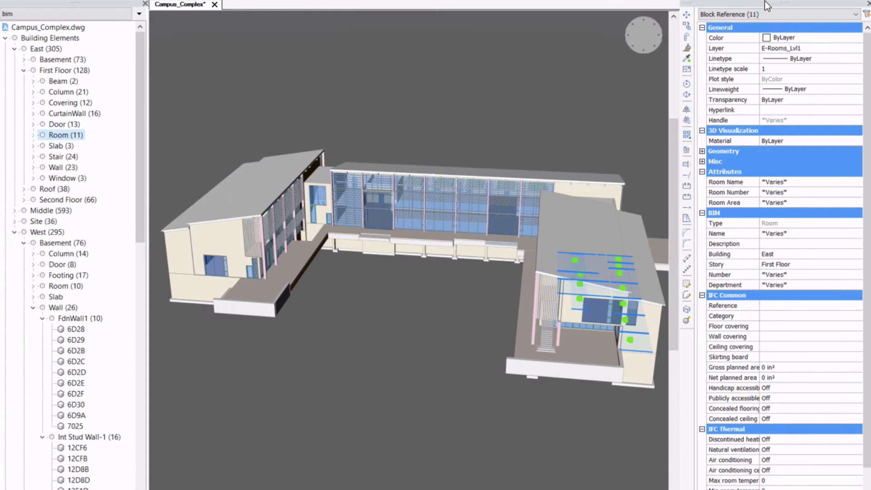
- Expand the East first-floor rooms and select the Design Mtg2 room
key(Right)
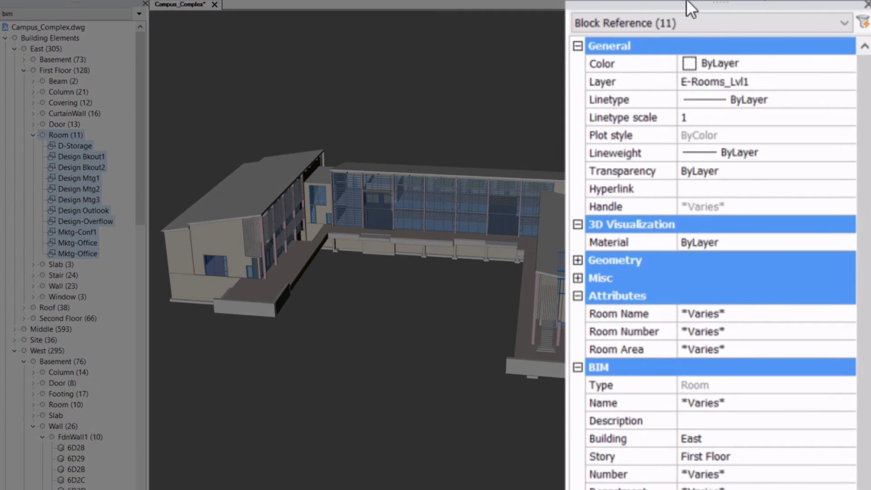
key(Down)
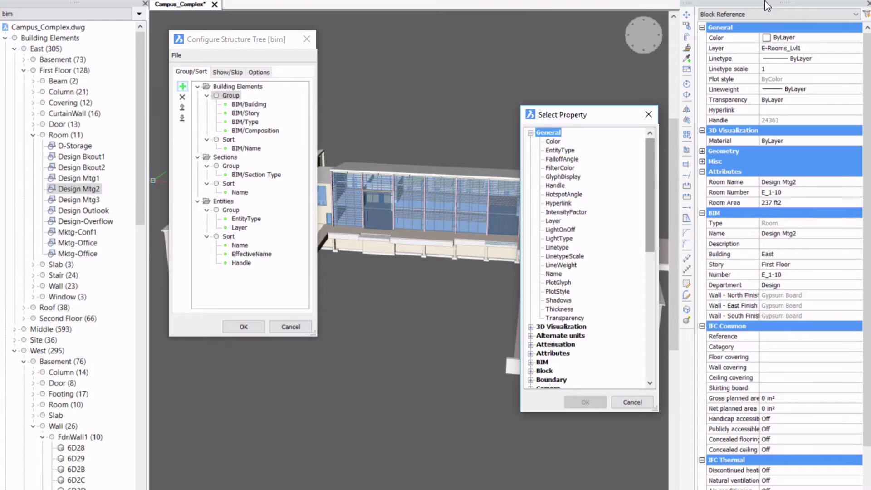
scroll(588, 259, down, 6)
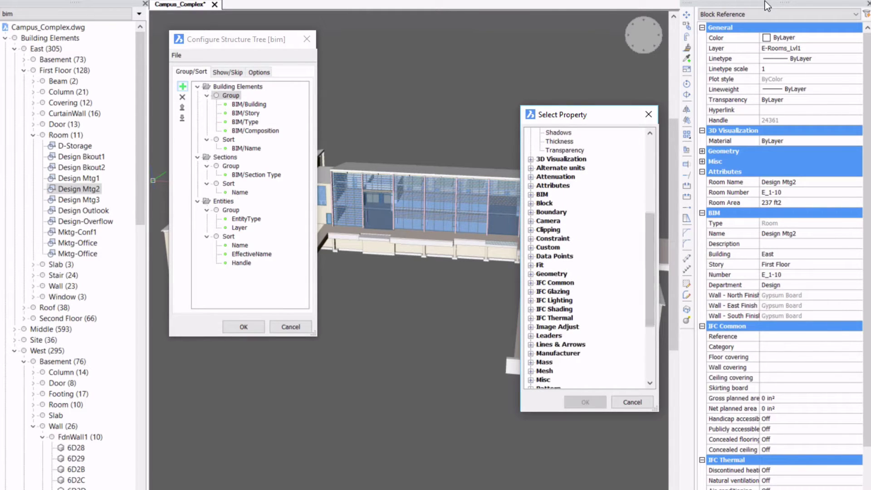
- Expand the BIM properties and pick Department for grouping
click(530, 194)
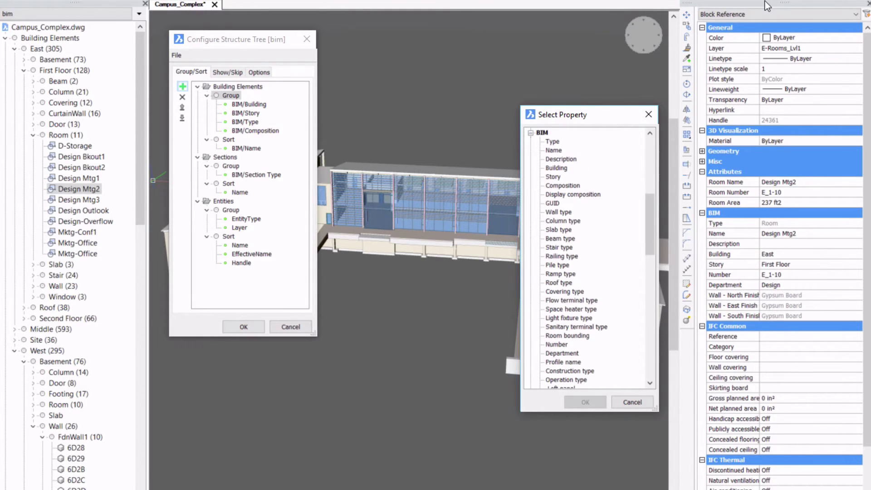
click(562, 353)
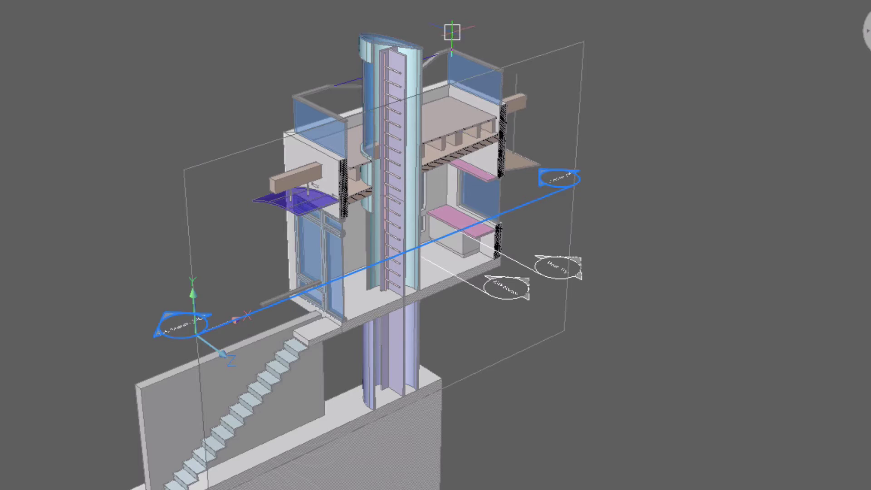
- Place a section box starting at the tower's top and fix its size
click(469, 60)
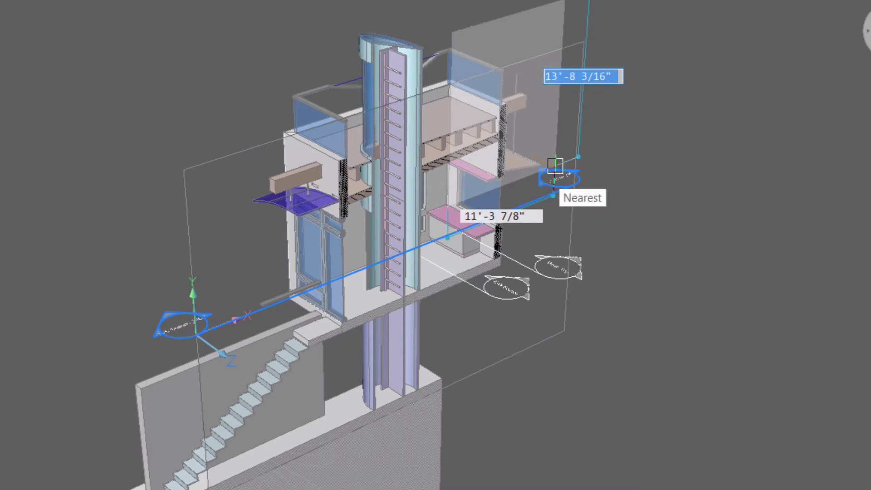
click(508, 136)
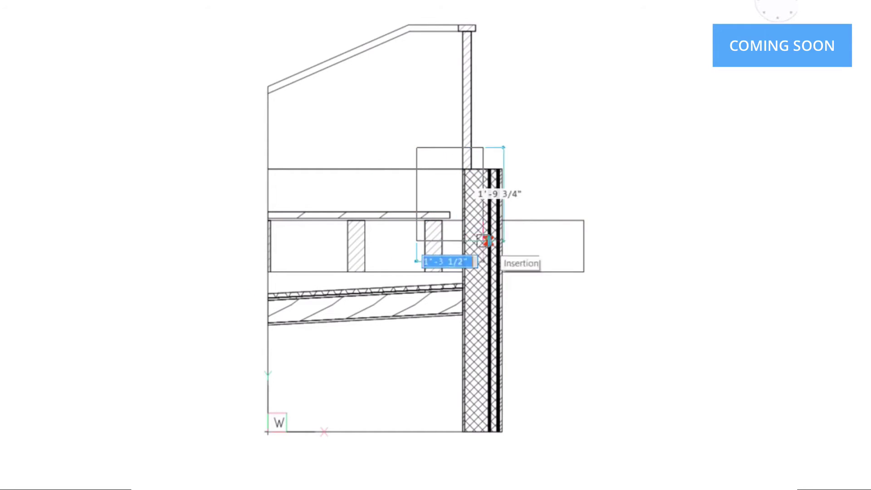
- Frame the wall-top detail with a rectangle and insert the metal flashing block at its corner
click(530, 253)
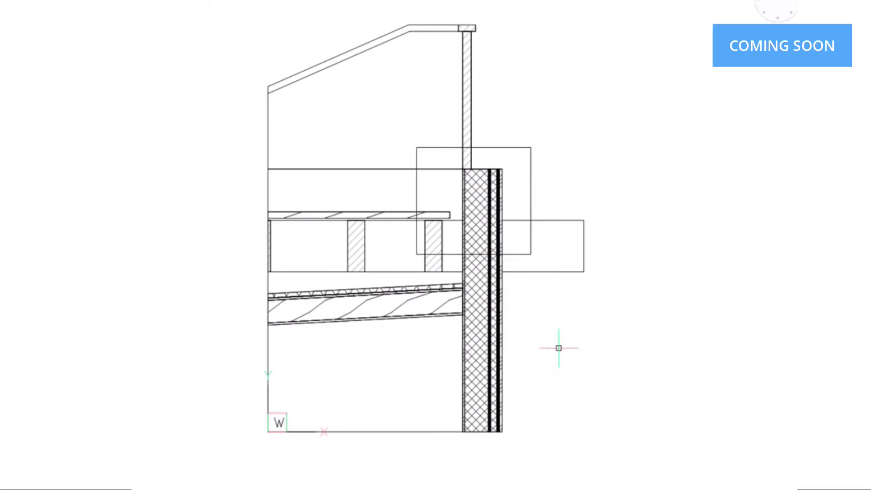
click(416, 262)
click(527, 349)
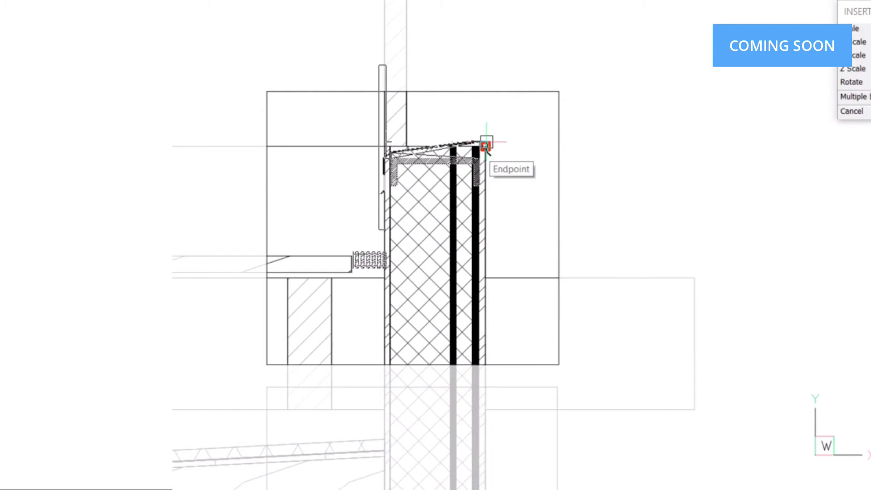
click(486, 144)
scroll(522, 188, up, 2)
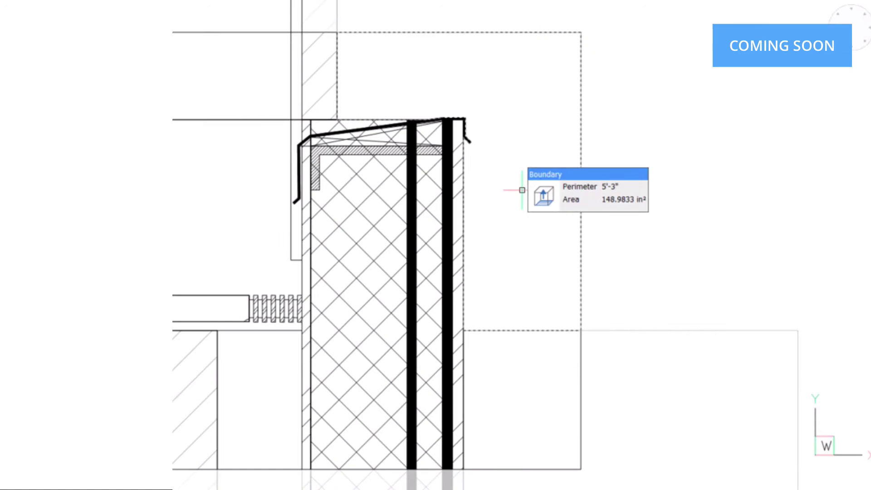
- Delete the large insulation hatch and stretch the narrow hatch's top edge
click(380, 182)
key(Delete)
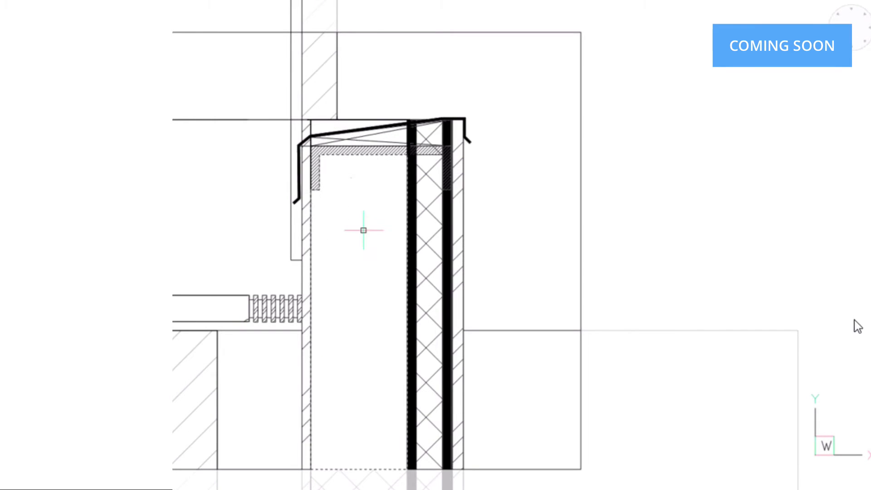
click(429, 171)
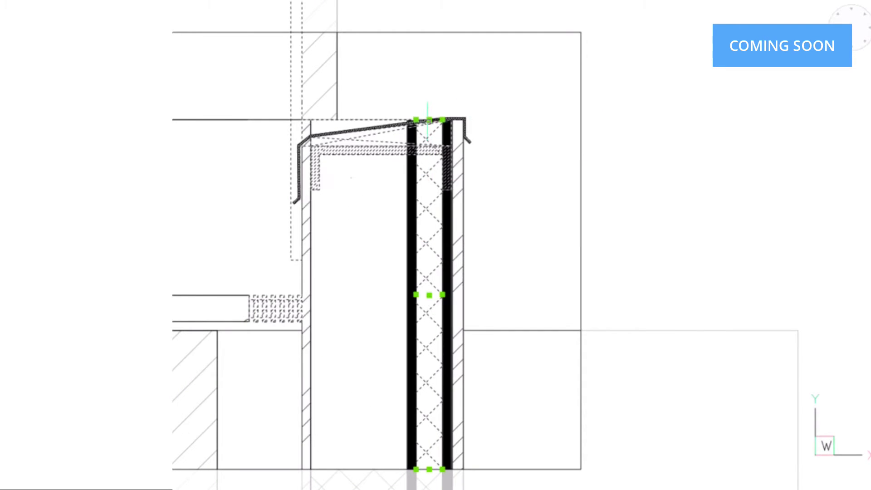
click(429, 120)
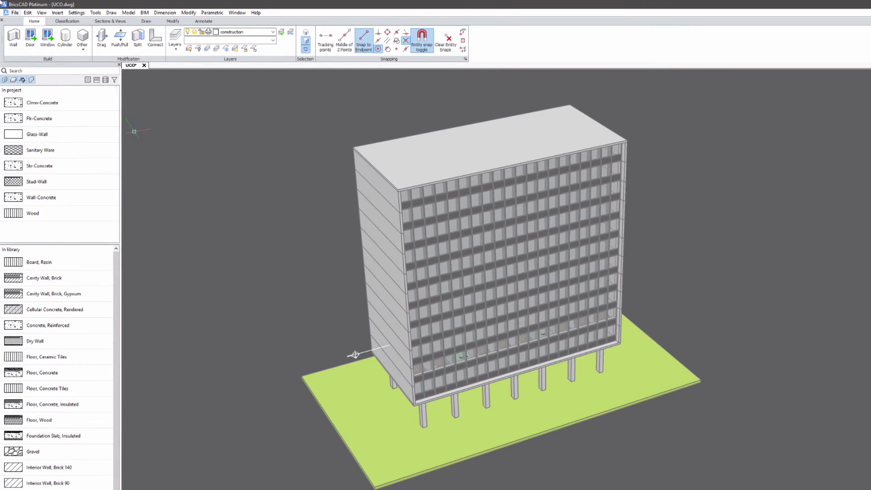
- Upload the current UCO.dwg drawing to the Bricsys tower project on Chapoo
click(14, 13)
mouse_move(51, 107)
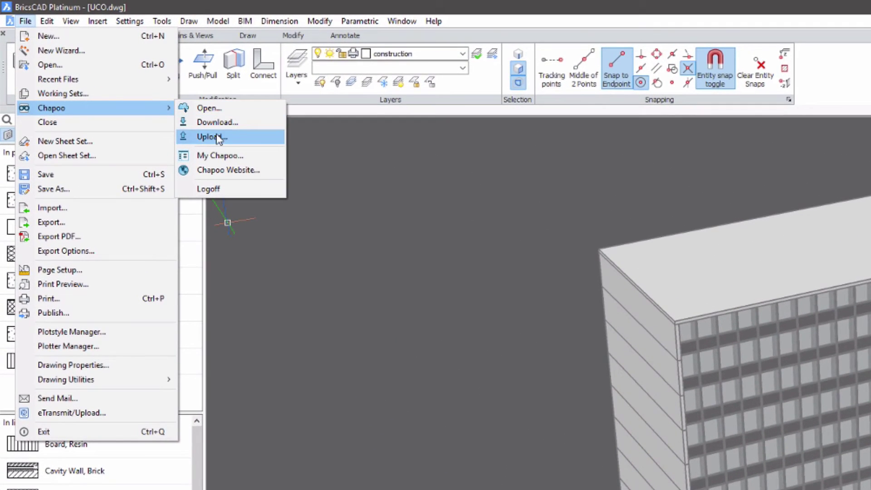
click(218, 140)
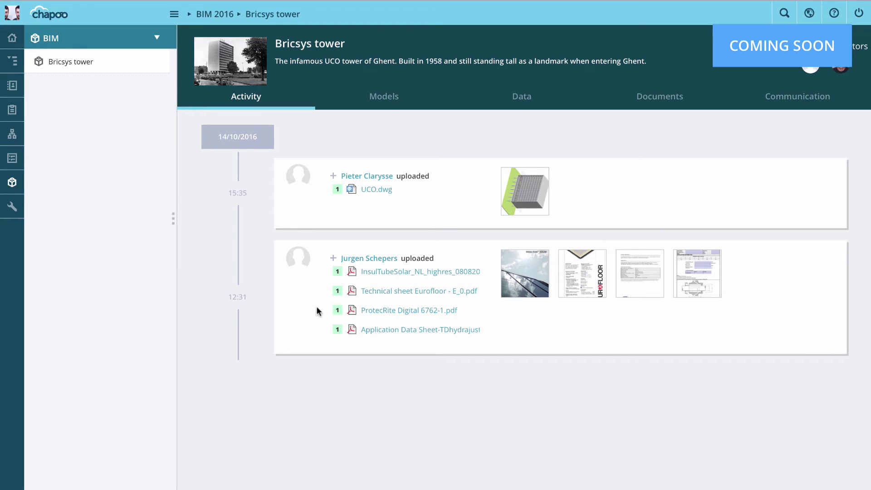
- List the project's models and show the UCO.dwg model's details
click(373, 99)
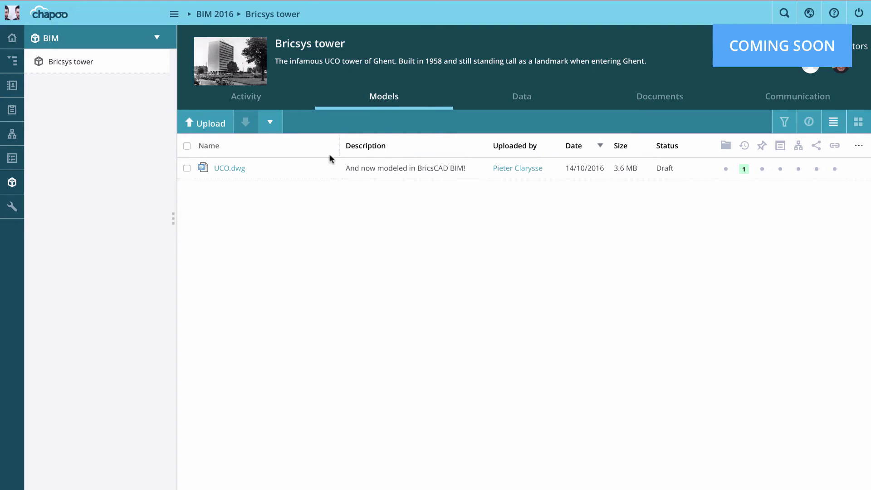
click(232, 168)
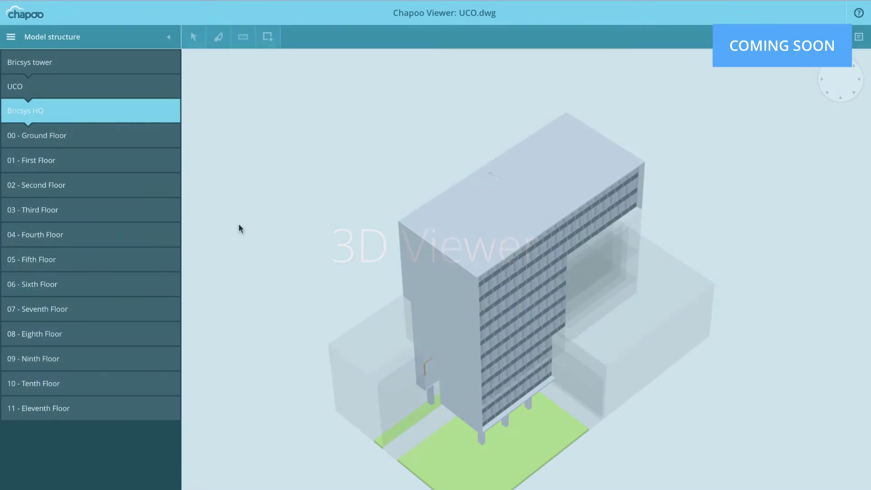
- Cut the UCO building down from the roof to expose the top floor's interior
mouse_move(293, 307)
mouse_down()
mouse_move(270, 292)
mouse_move(223, 287)
mouse_up()
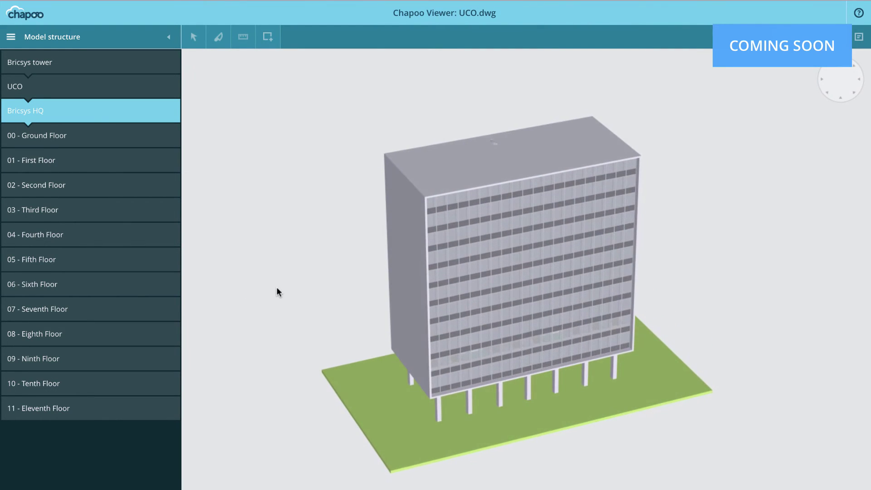
scroll(327, 268, up, 1)
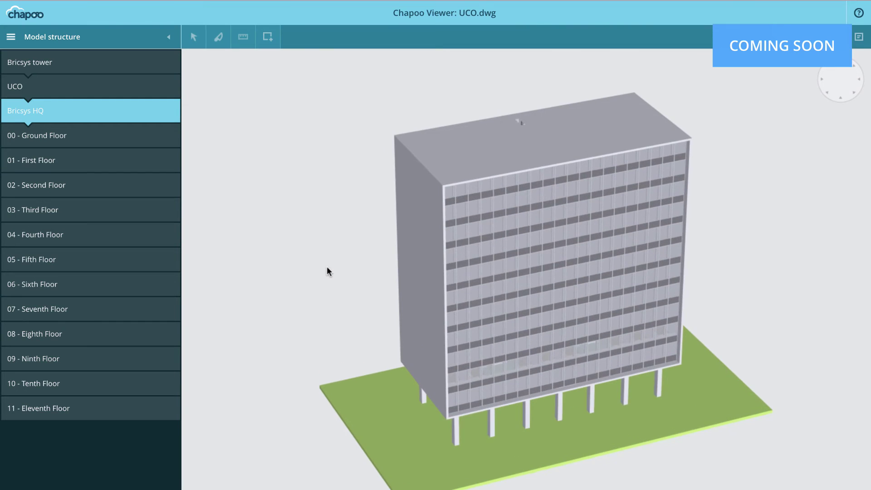
scroll(327, 268, up, 2)
middle_drag(369, 256, 265, 296)
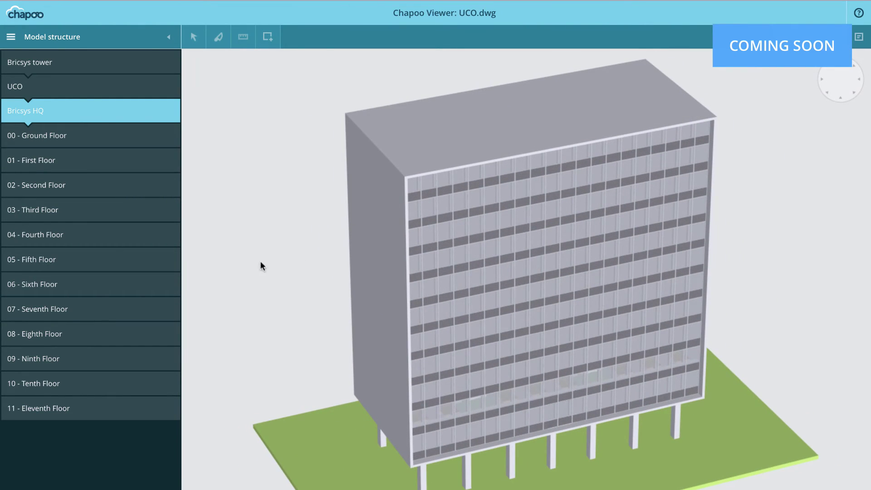
click(218, 37)
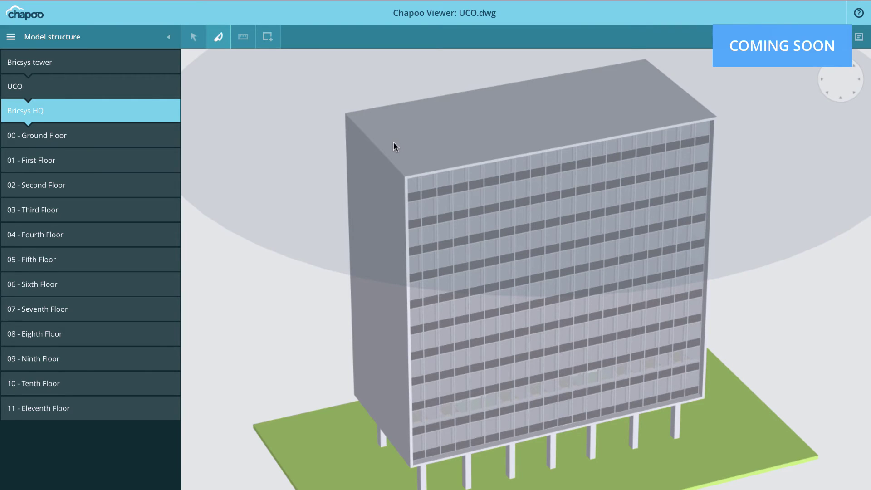
drag(395, 146, 406, 374)
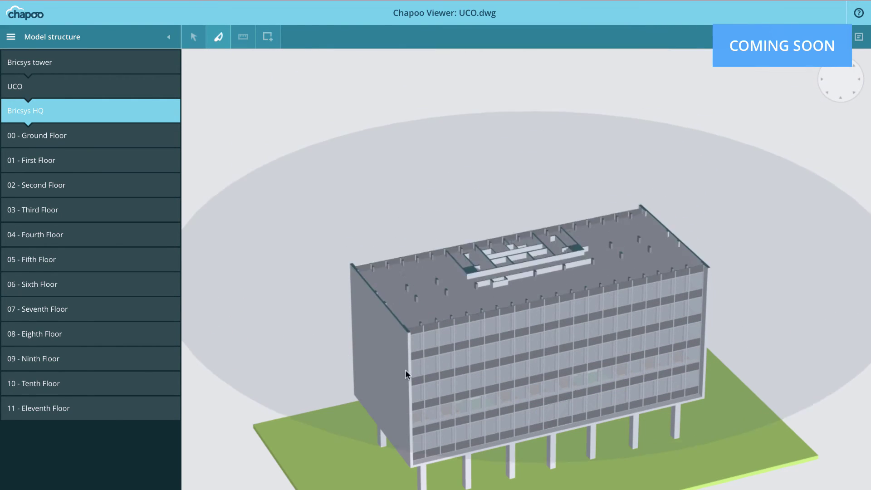
drag(405, 373, 412, 473)
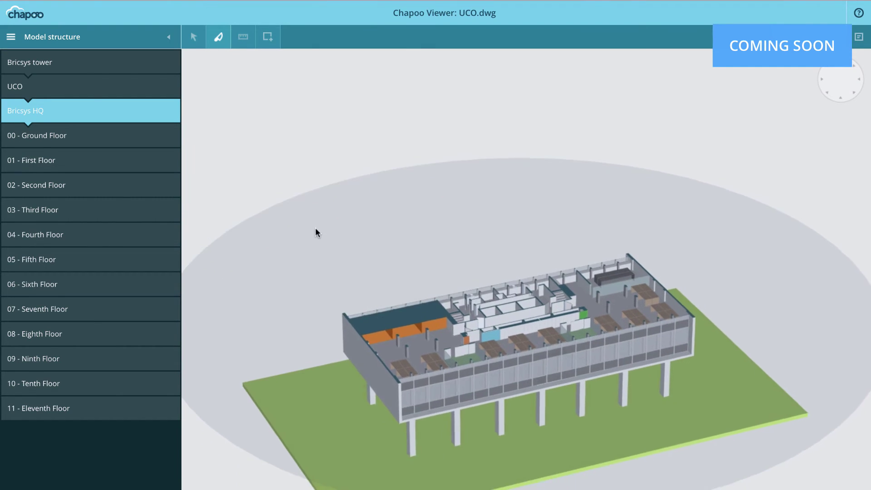
middle_drag(326, 281, 311, 187)
drag(312, 187, 312, 201)
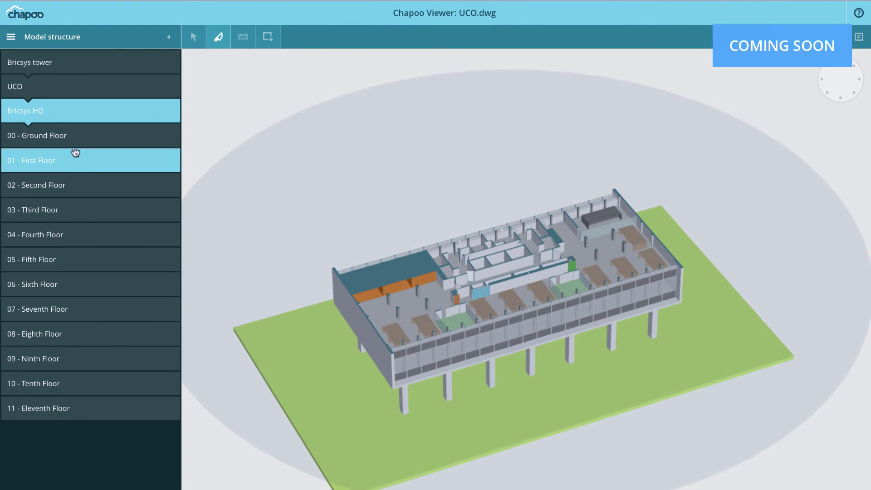
- Isolate the second floor's ext-wall (1) and review its properties, including fire rating F60
click(69, 189)
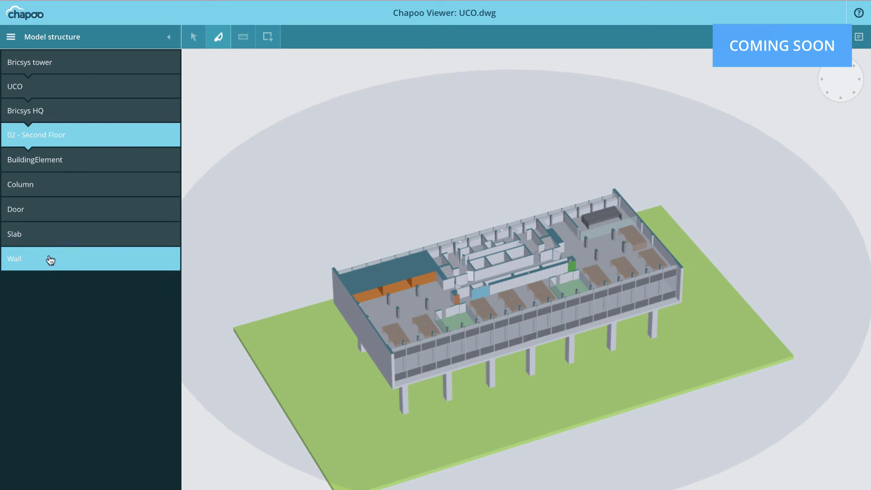
click(49, 265)
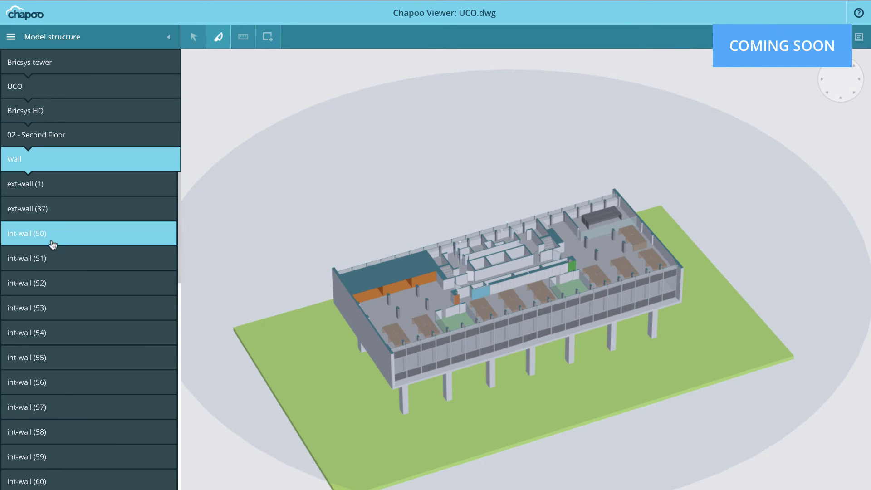
click(53, 189)
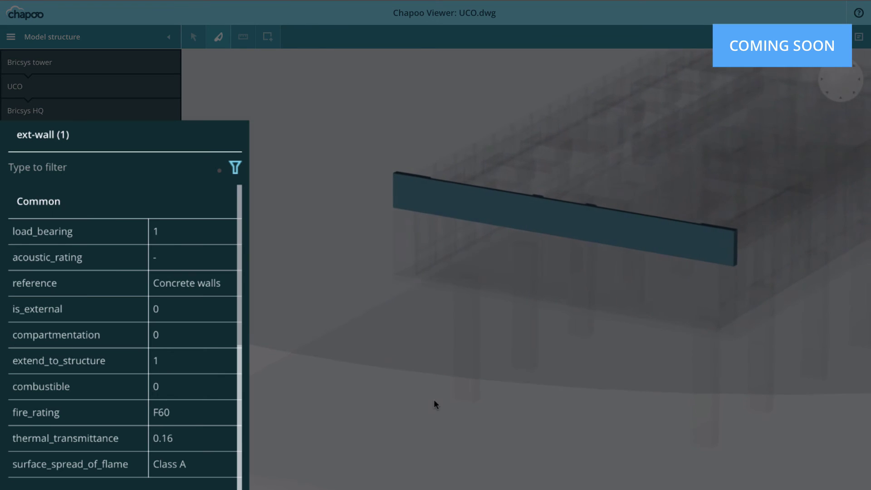
click(169, 232)
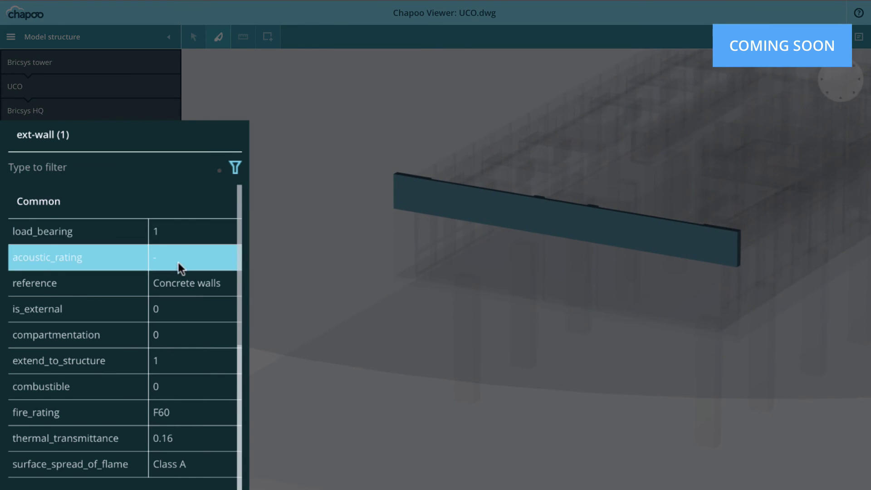
scroll(178, 263, down, 3)
scroll(182, 263, down, 5)
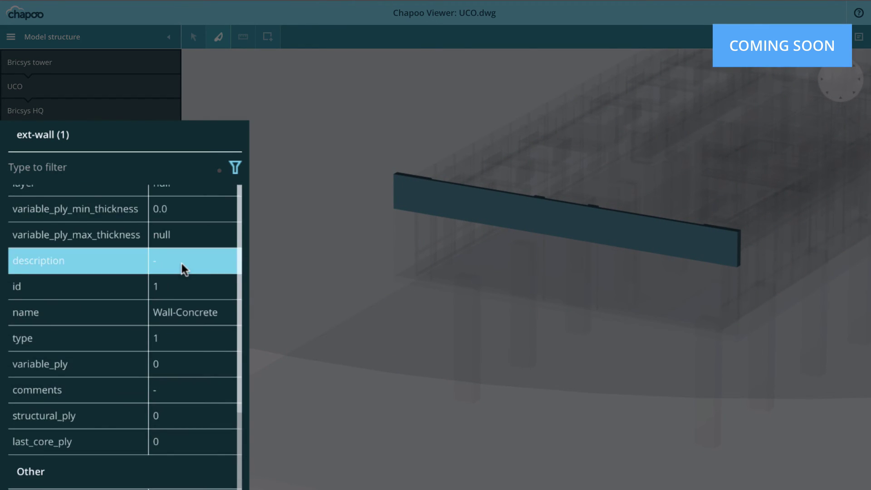
scroll(181, 263, down, 1)
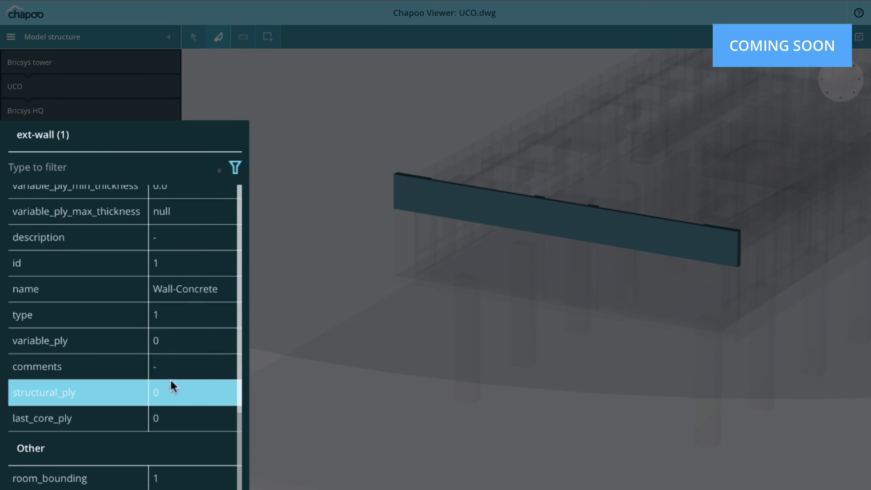
scroll(171, 386, up, 7)
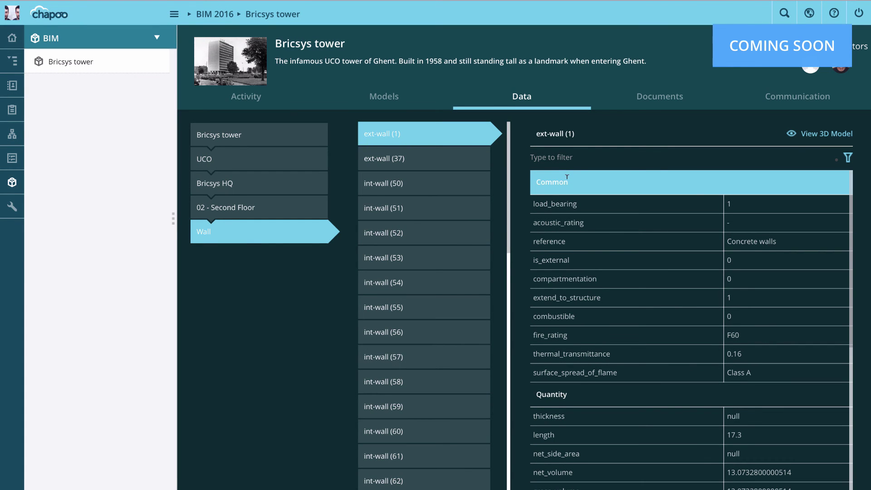
text(fire)
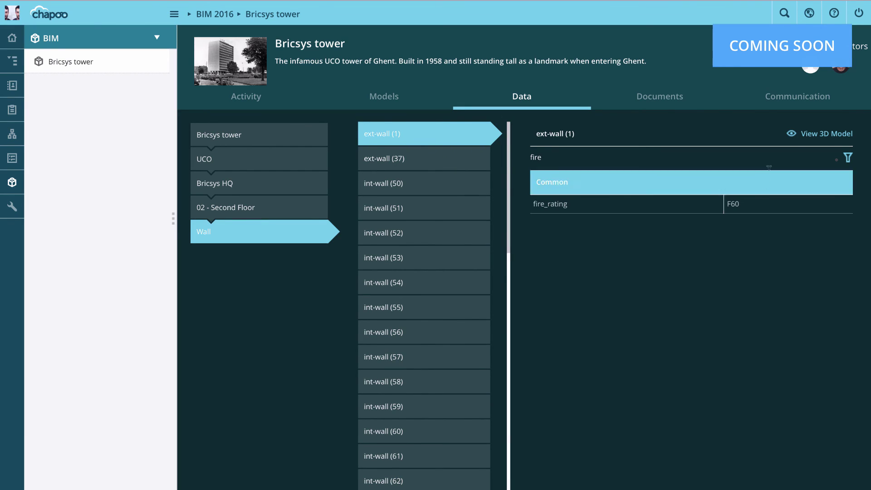
- Show ext-wall (1) highlighted in the 3D model viewer
click(796, 135)
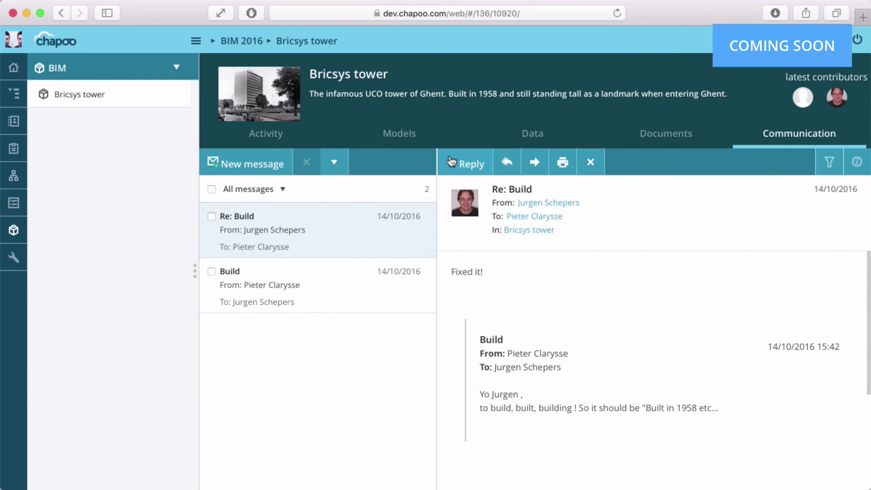
click(450, 162)
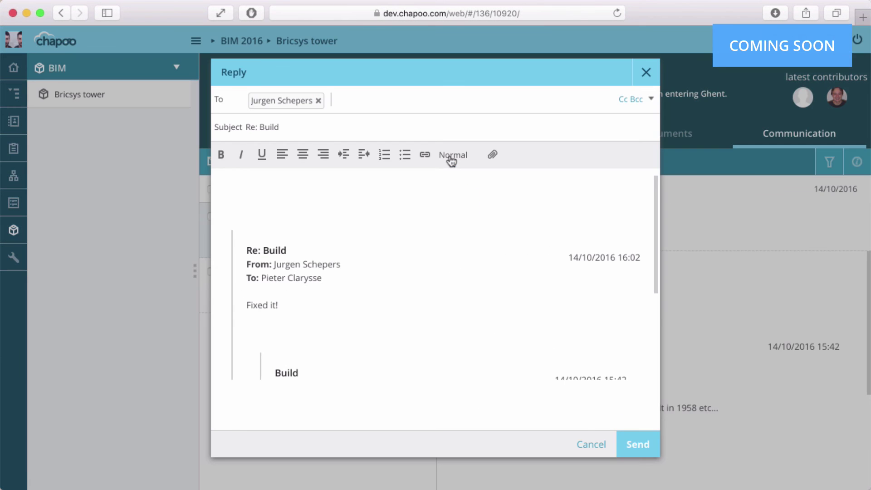
text(Hi Jurgen,)
key(Return)
key(Return)
text(Did yo)
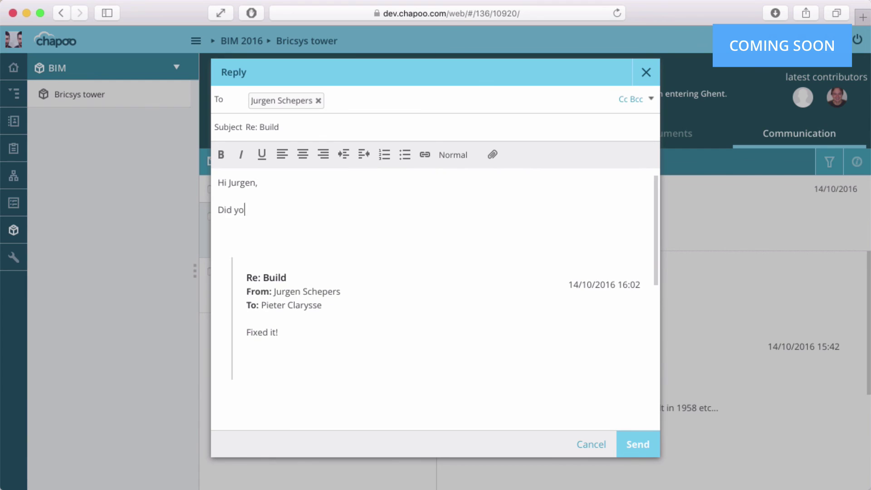
text(u upload the latest version yet?)
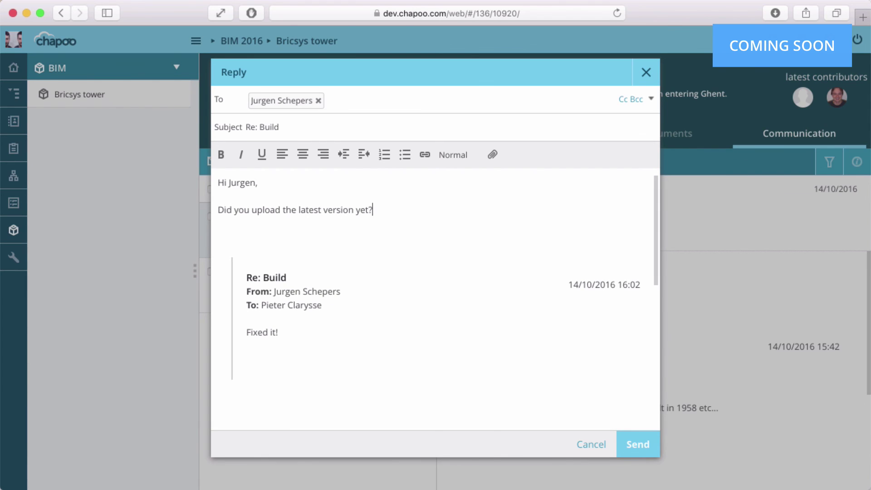